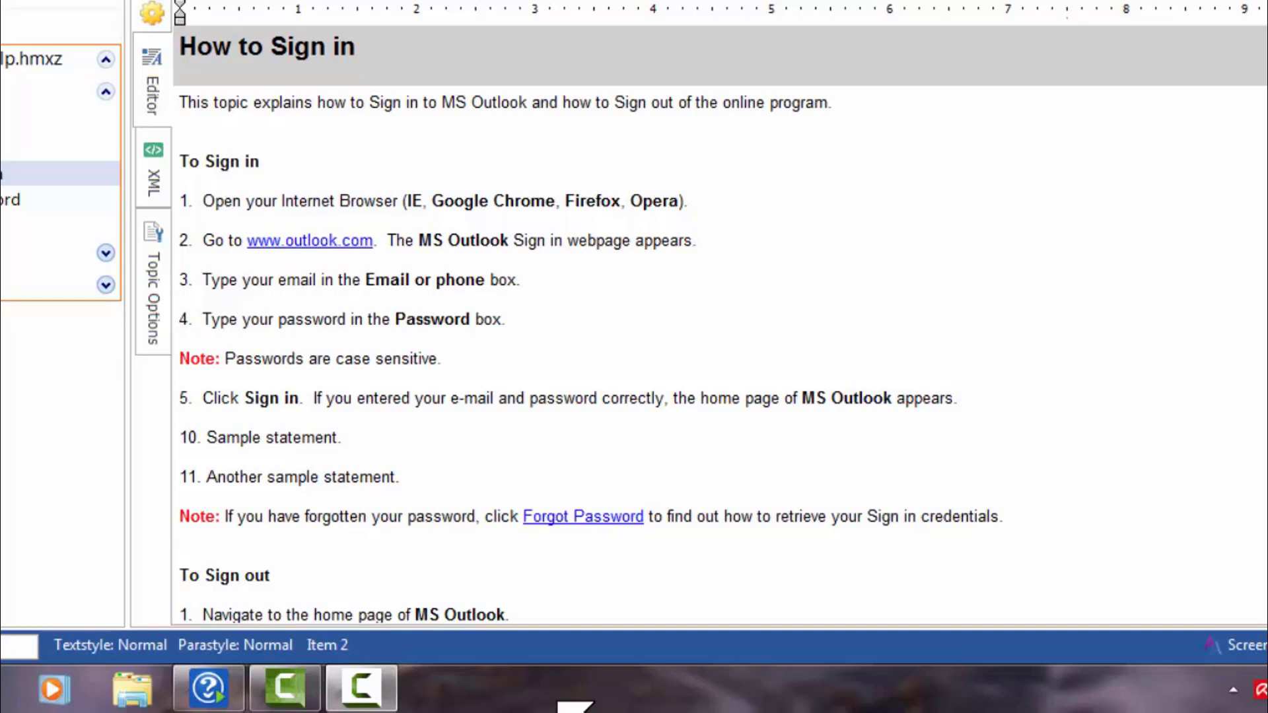
Step: Fix the spacing after step numbers 1 and 10 in the sign-in list, then select step 3
left_click(192, 200)
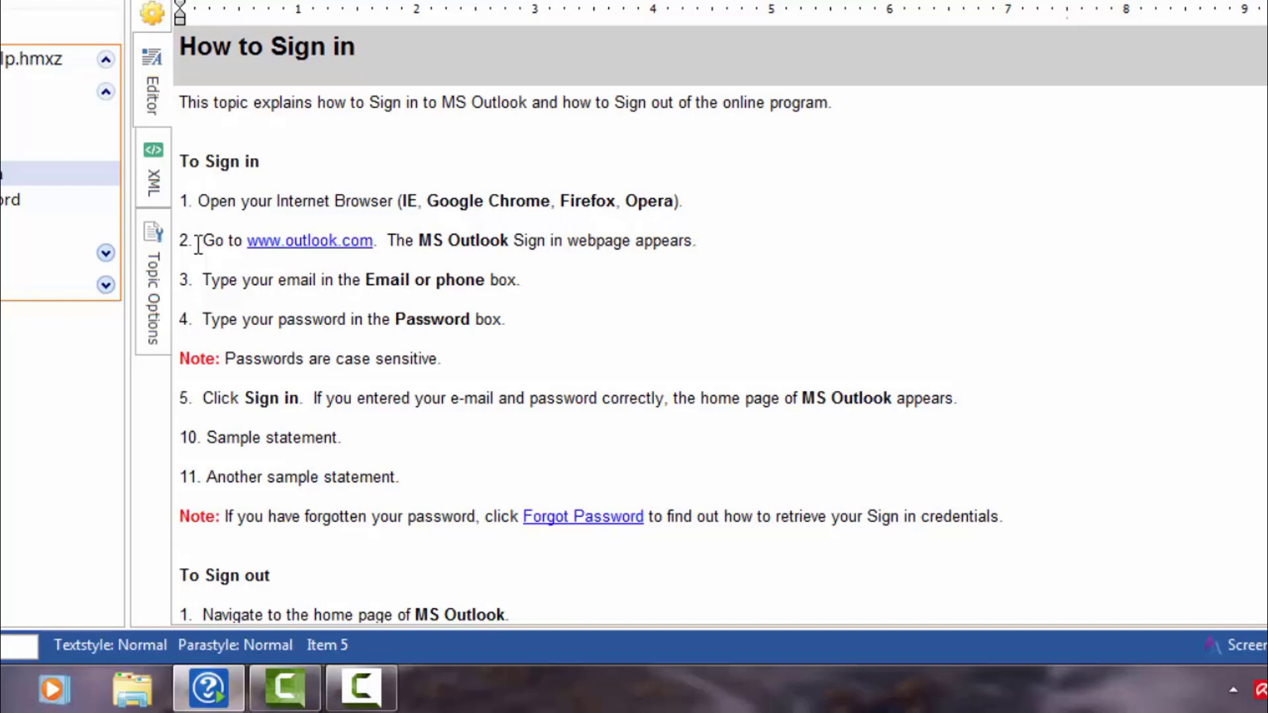
key("Delete")
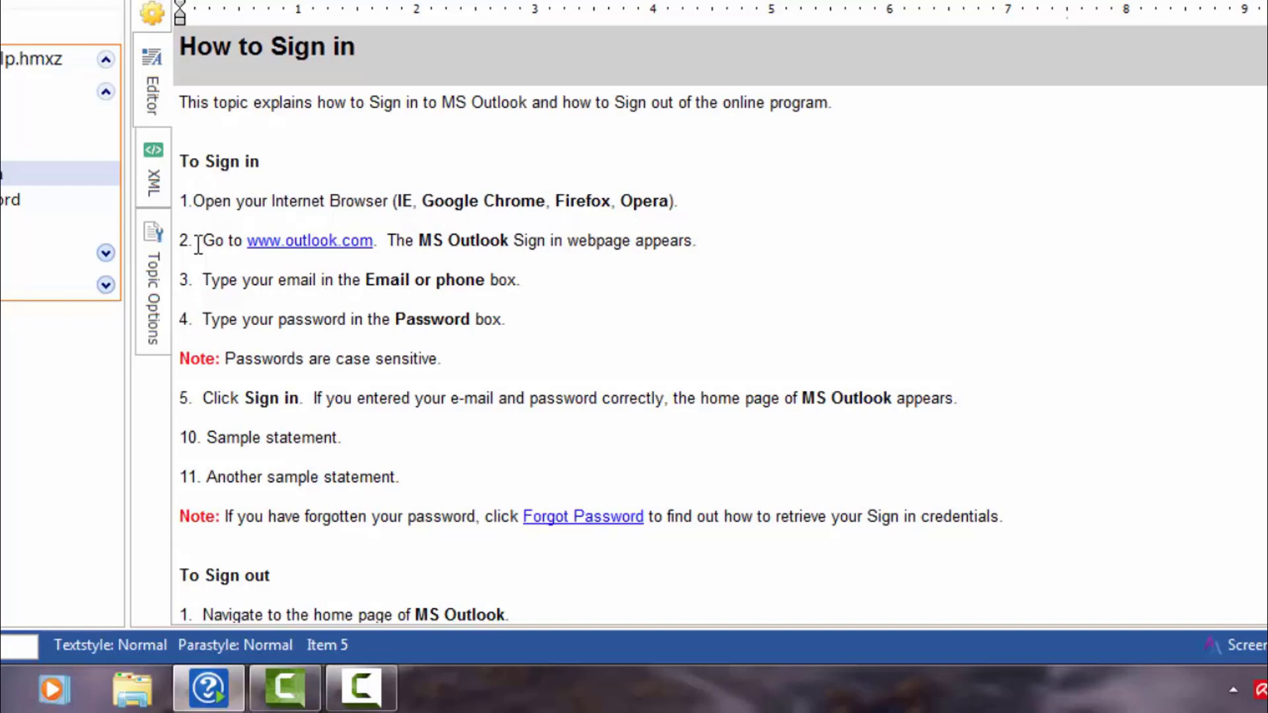
key("Tab")
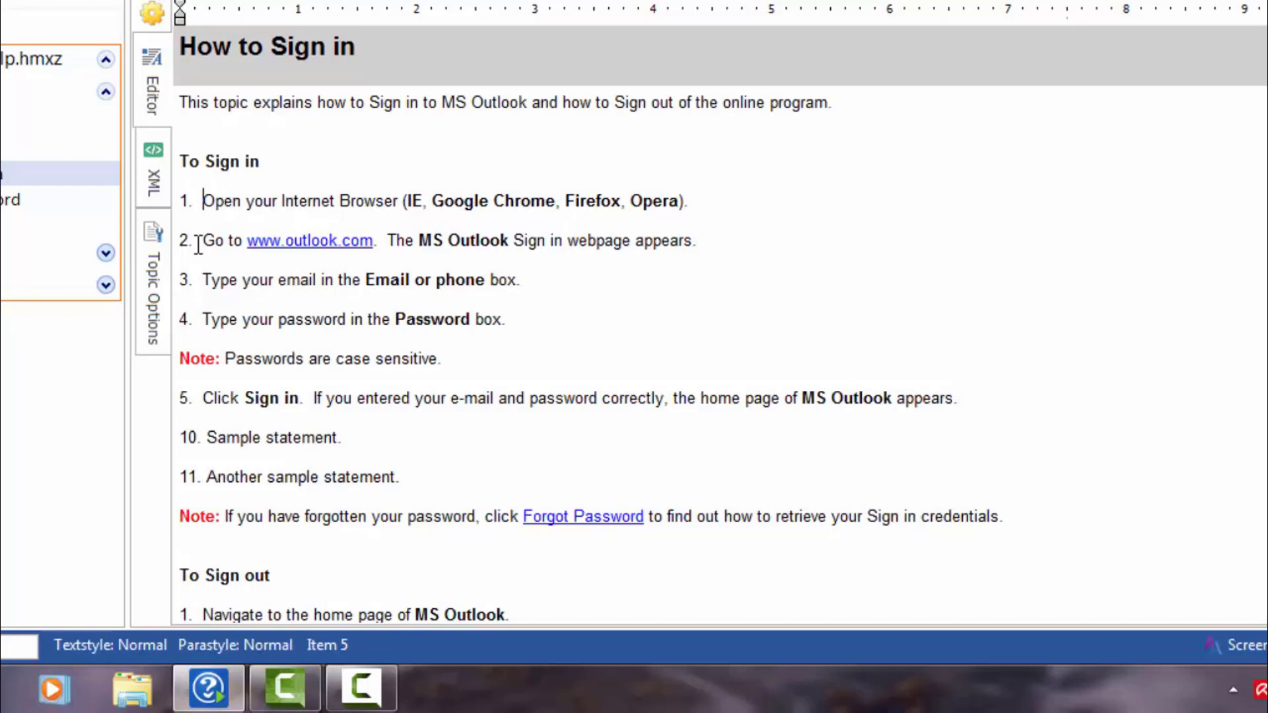
key("Down")
key("Down")
key("Down")
key("Down")
key("Down")
key("Down")
key("Down")
key("Down")
key("Down")
key("Down")
key("Down")
key("Down")
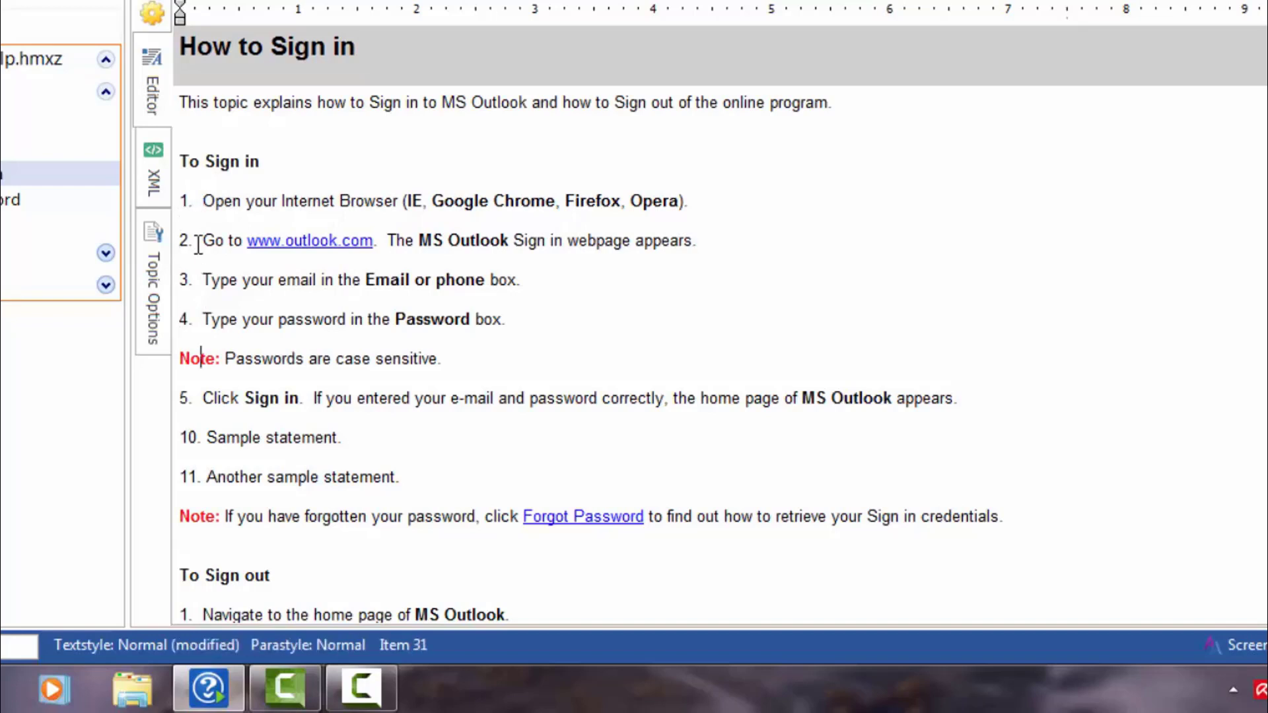
key("Delete")
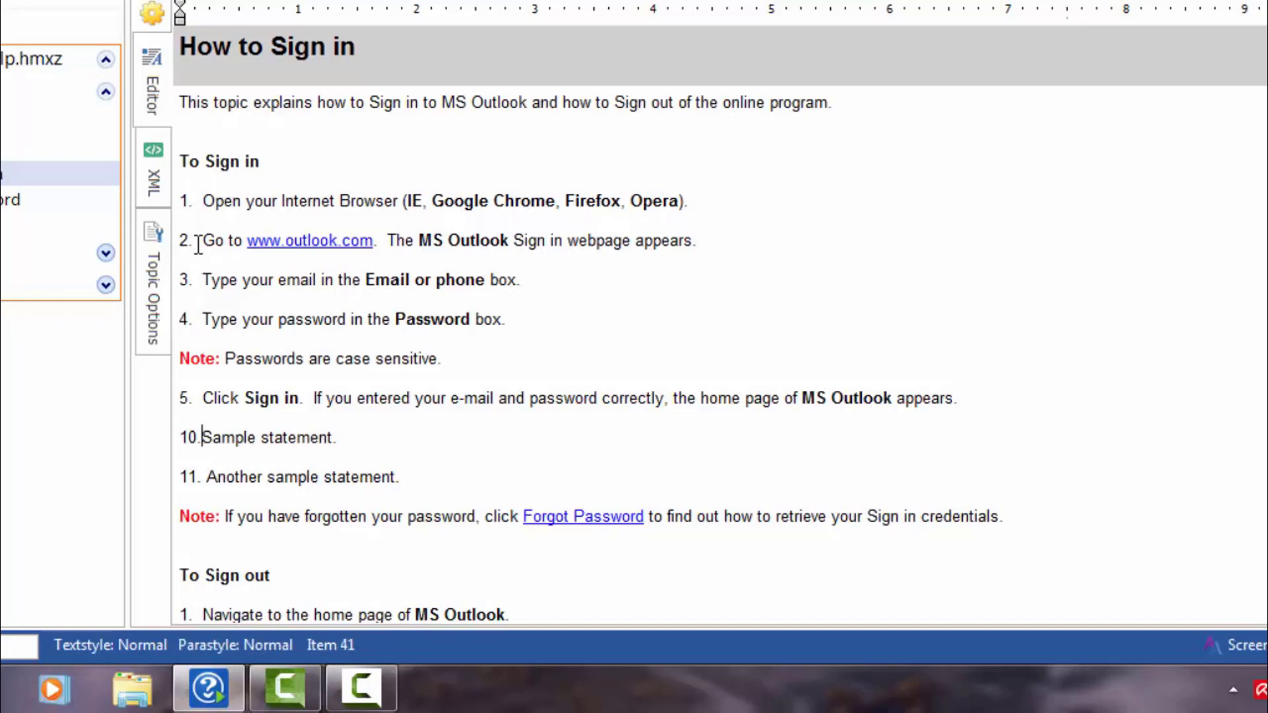
key("Tab")
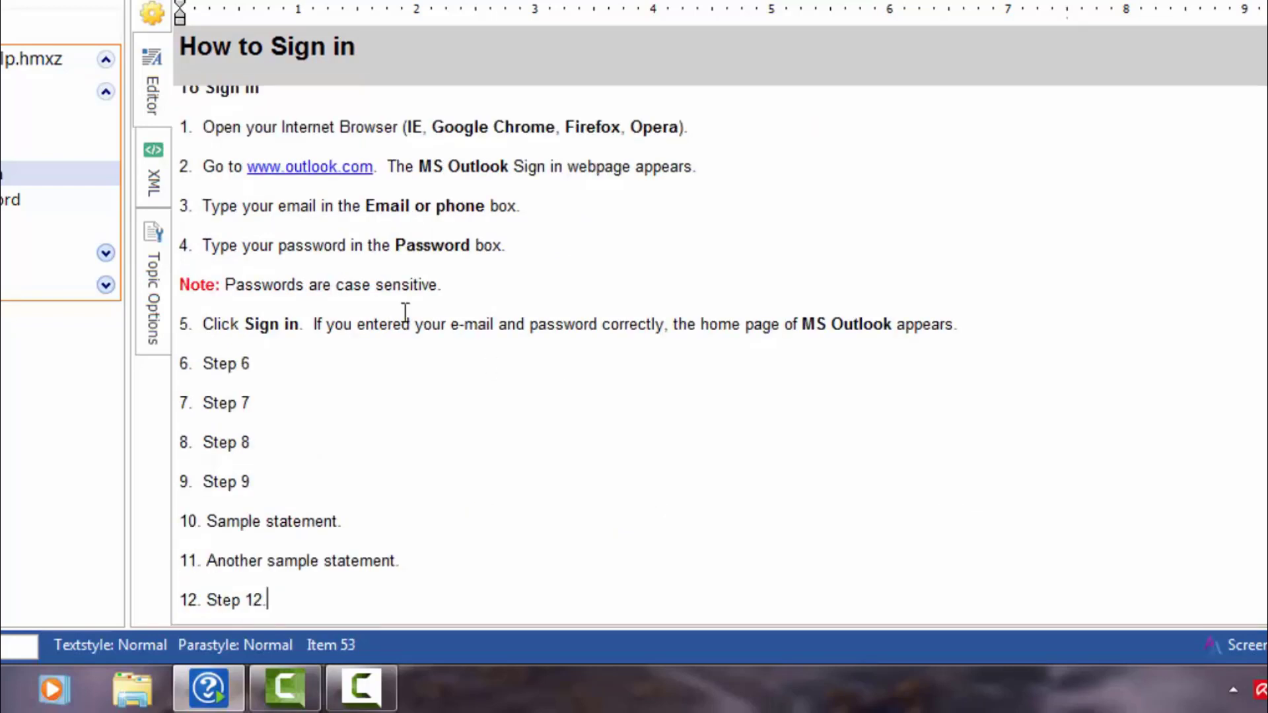
left_click(169, 206)
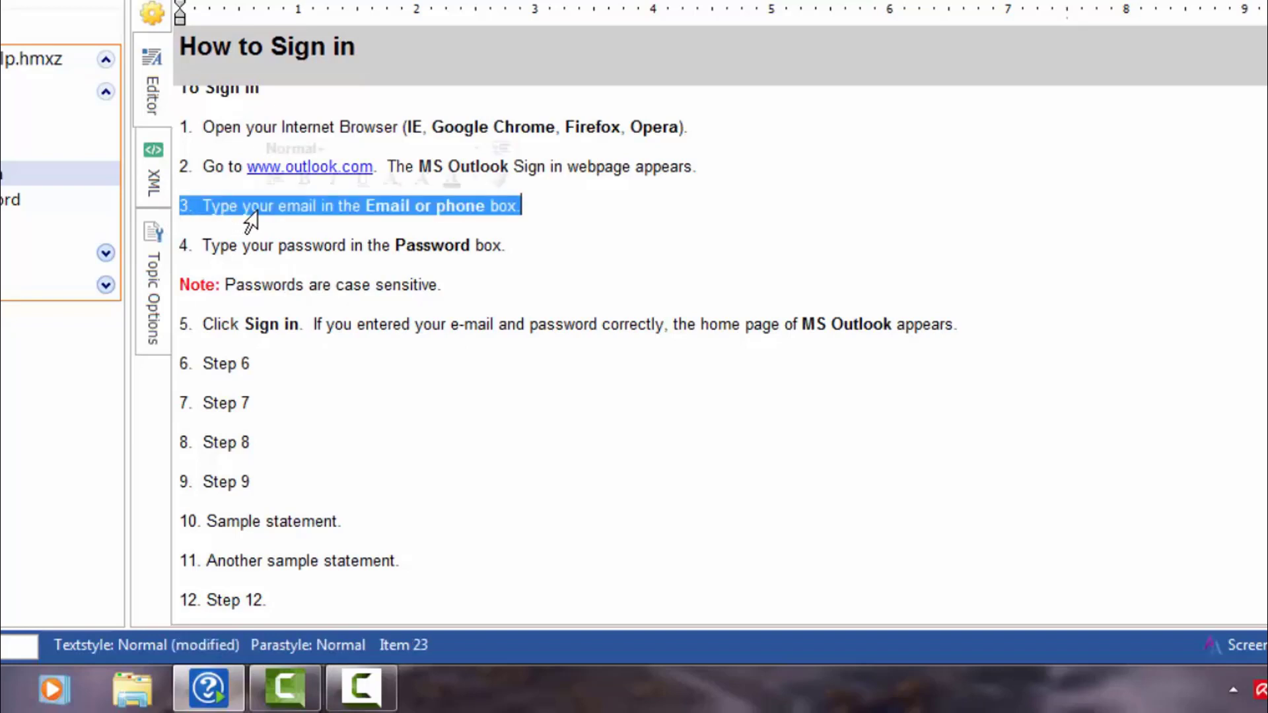
Step: Delete step 3, undo the deletion, and type 'A new step inserted here.'
key("Delete")
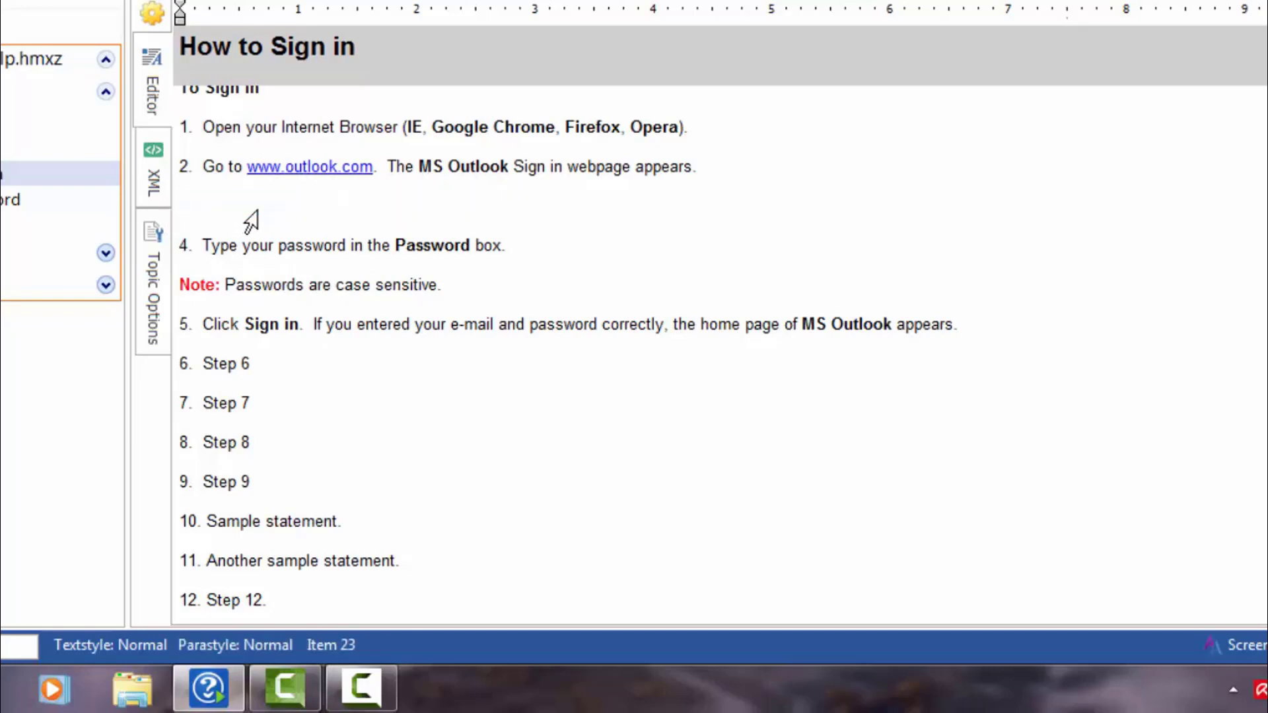
key("Delete")
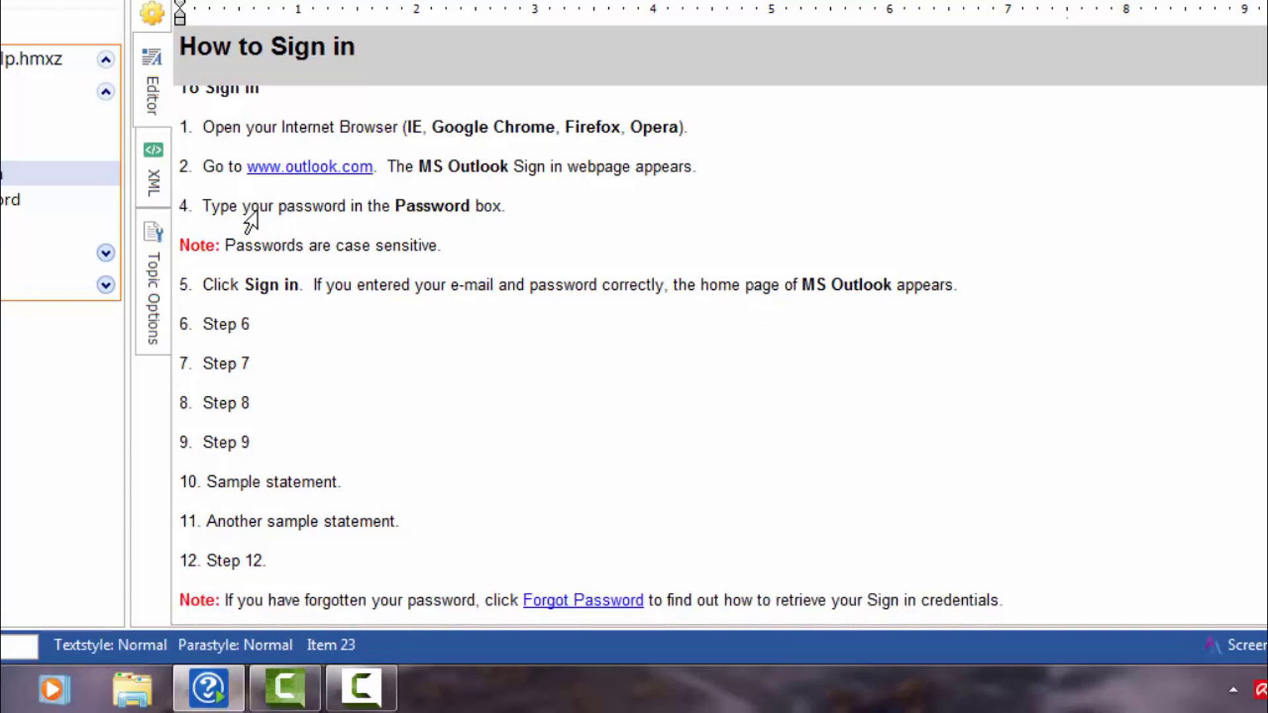
key("ctrl+z")
key("ctrl+z")
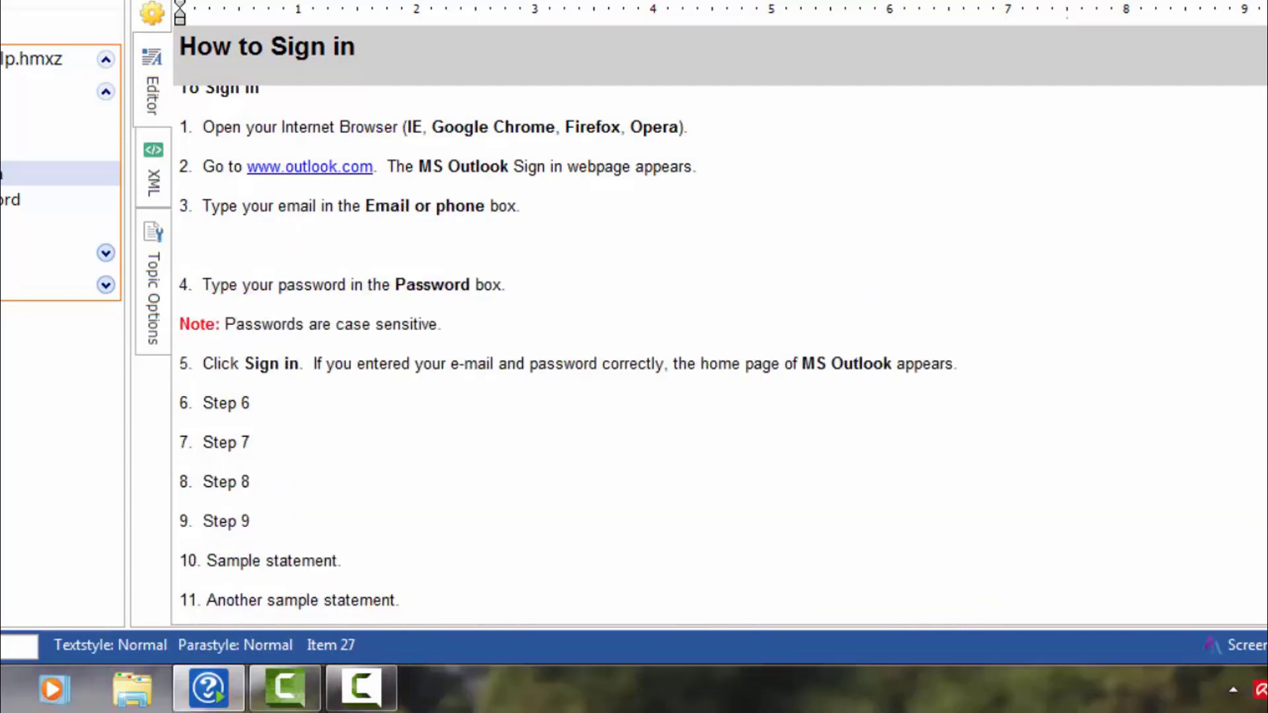
type("A new step inse")
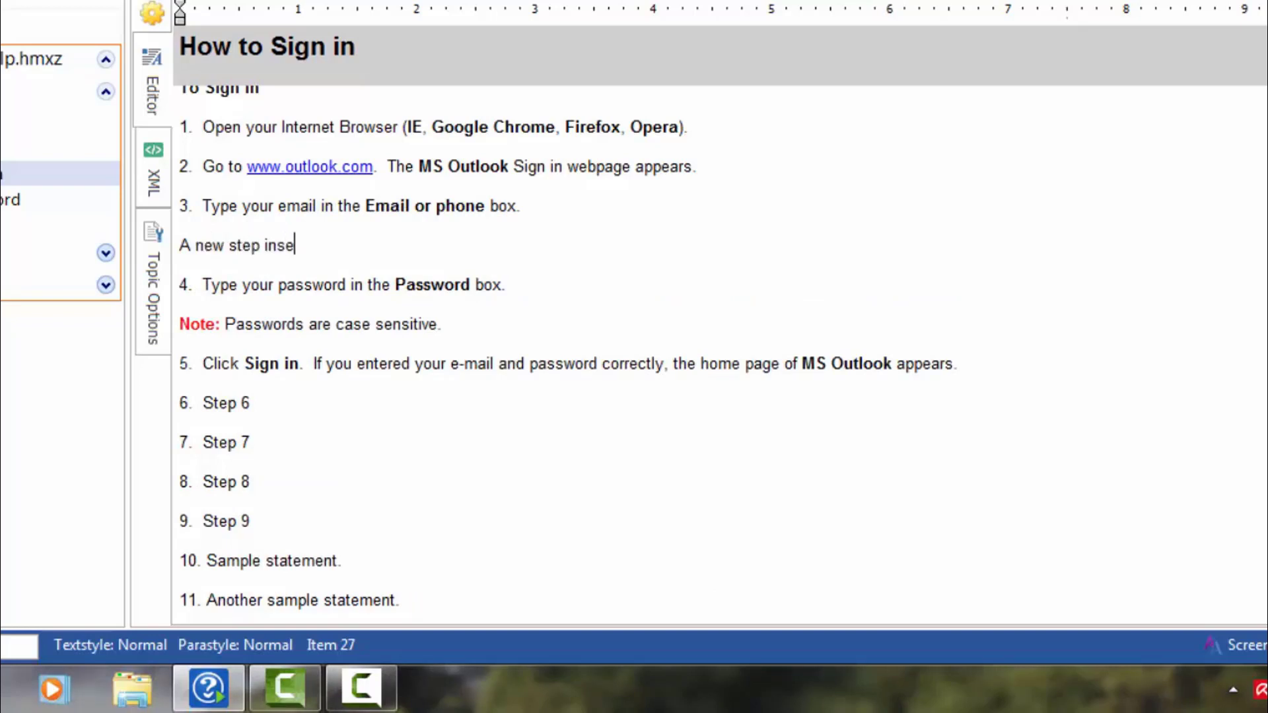
type("rted here.")
Step: Number the new line 4 and renumber the following password and Sign in steps to 5 and 6
key("Home")
type("4.")
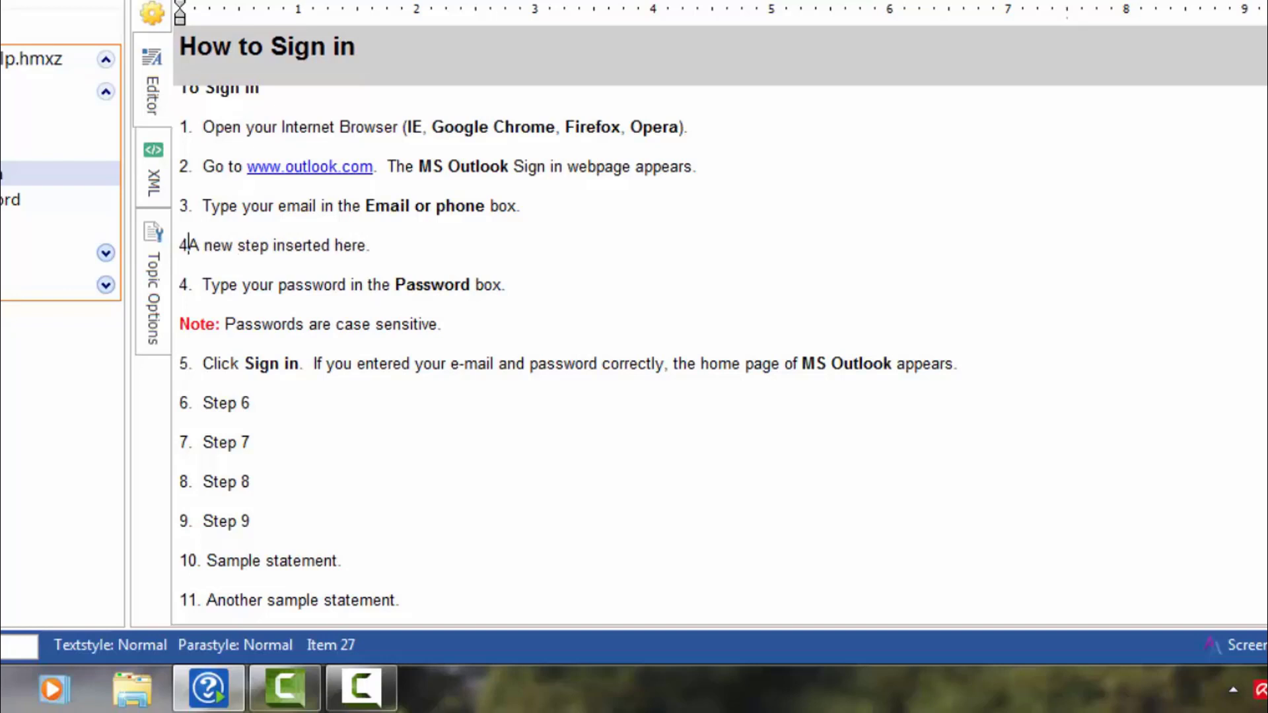
type(" A new")
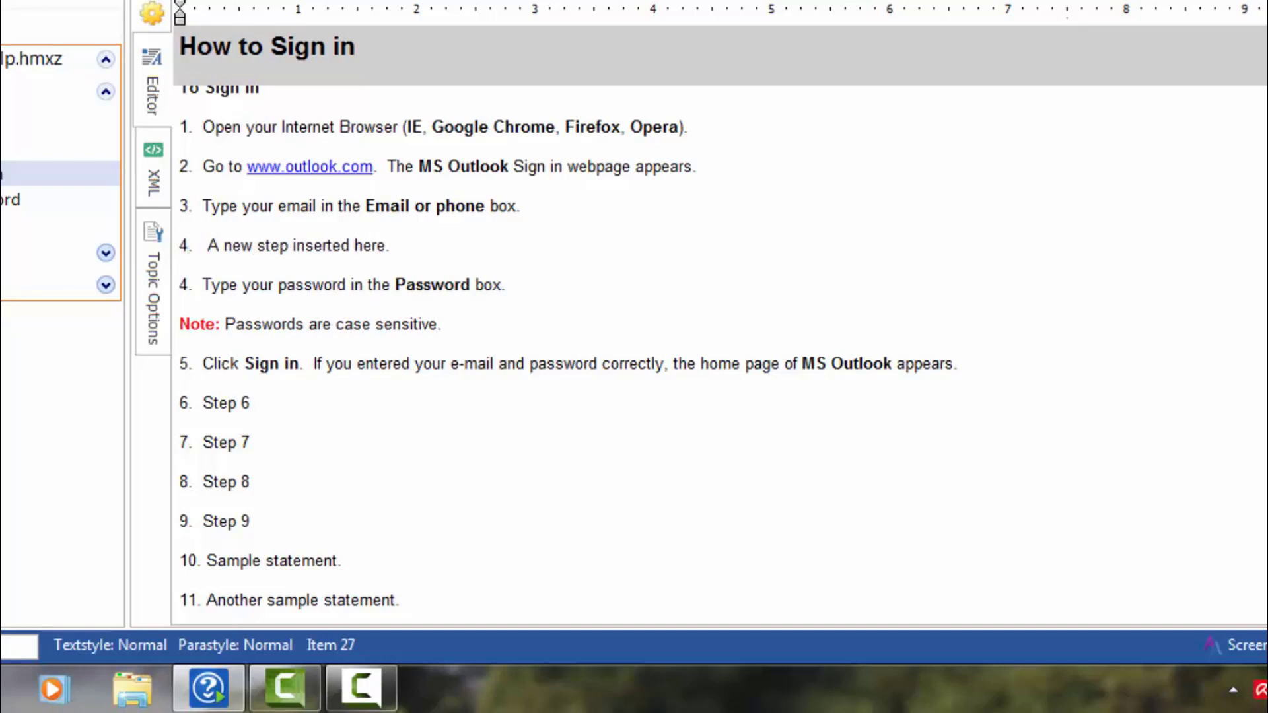
key("BackSpace")
key("Down")
key("Down")
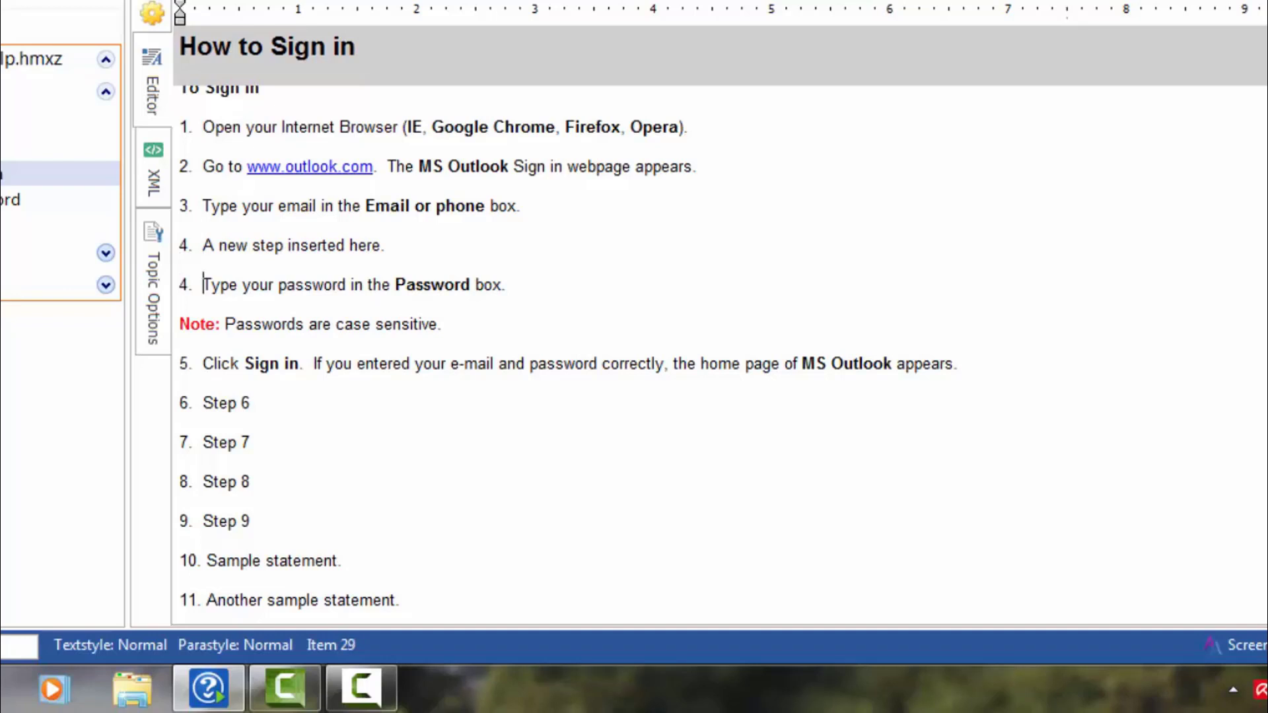
key("Left")
key("Left")
key("BackSpace")
key("BackSpace")
type("5")
key("Down")
key("Down")
key("Down")
key("Down")
key("BackSpace")
type("6")
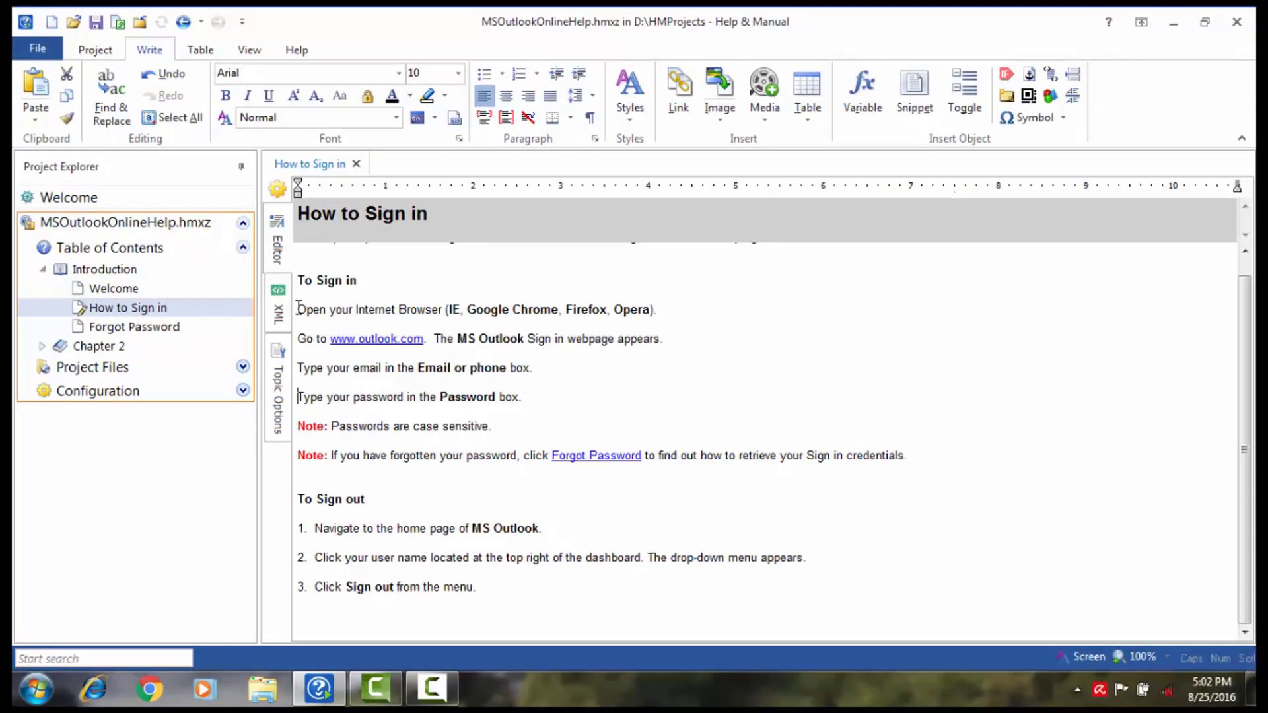
Step: Apply automatic 1., 2., 3. numbering to the four sign-in step paragraphs
left_click_drag(297, 309, 549, 400)
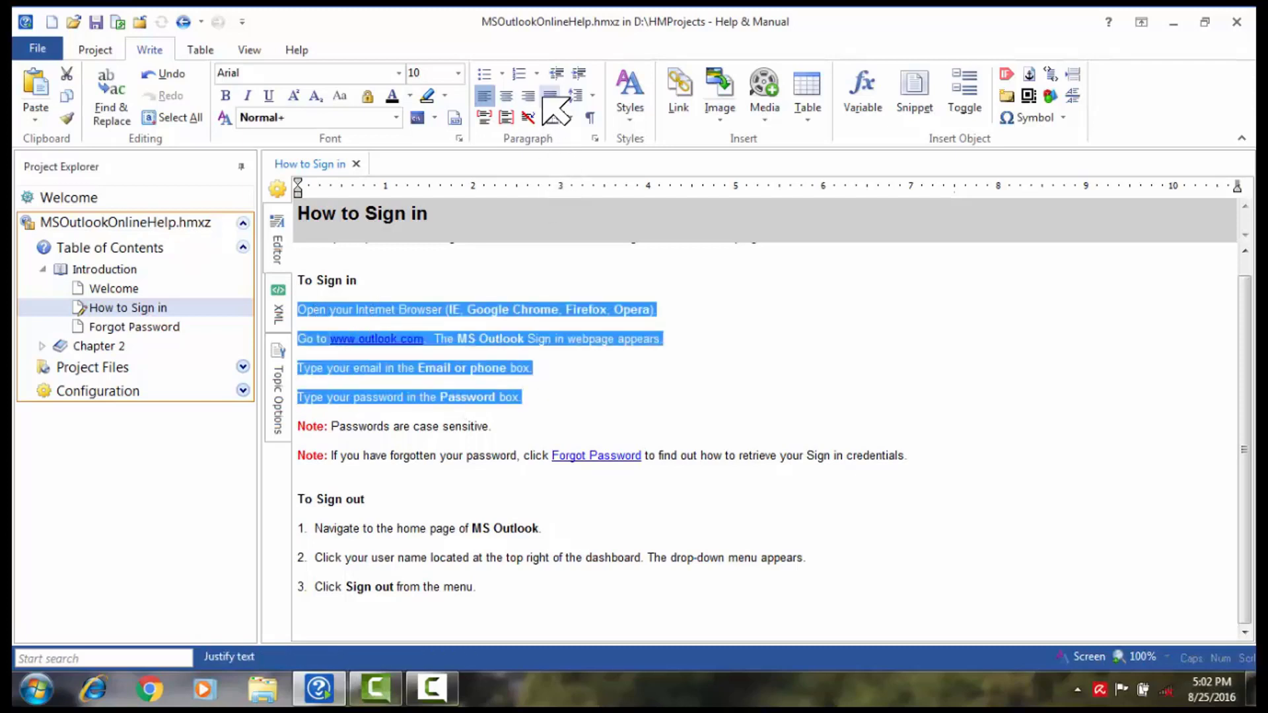
left_click(536, 74)
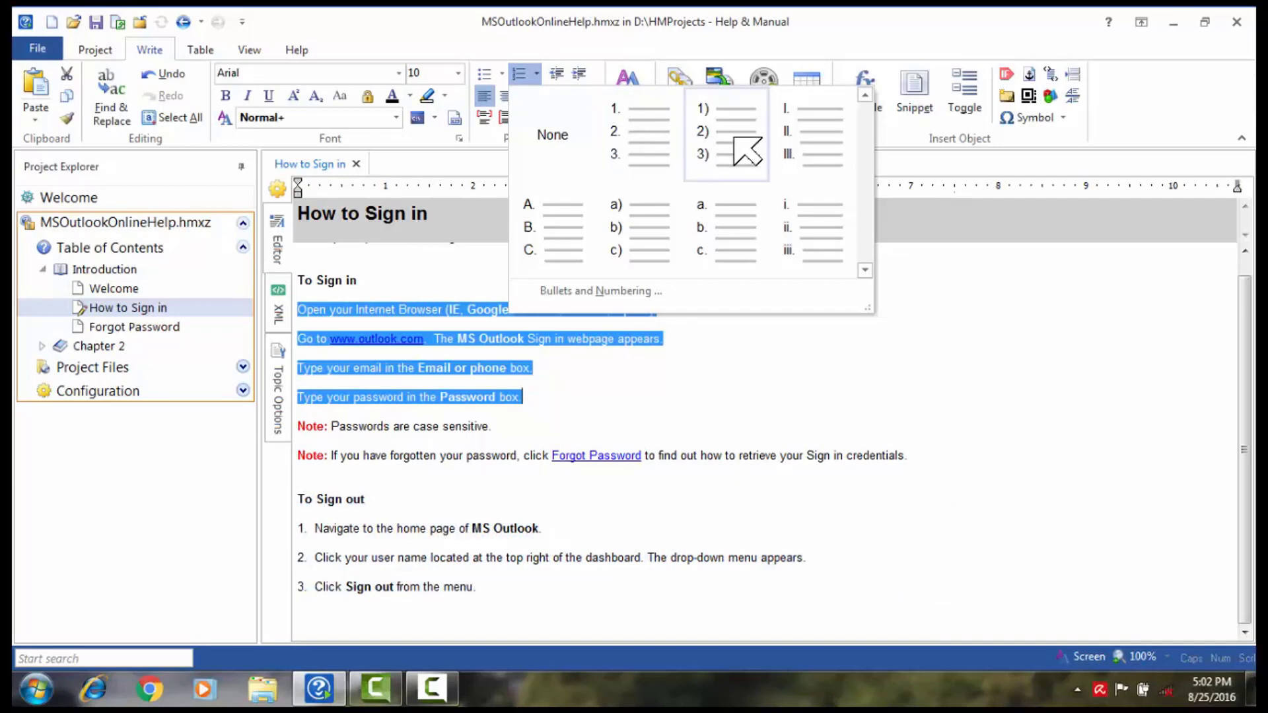
left_click(650, 142)
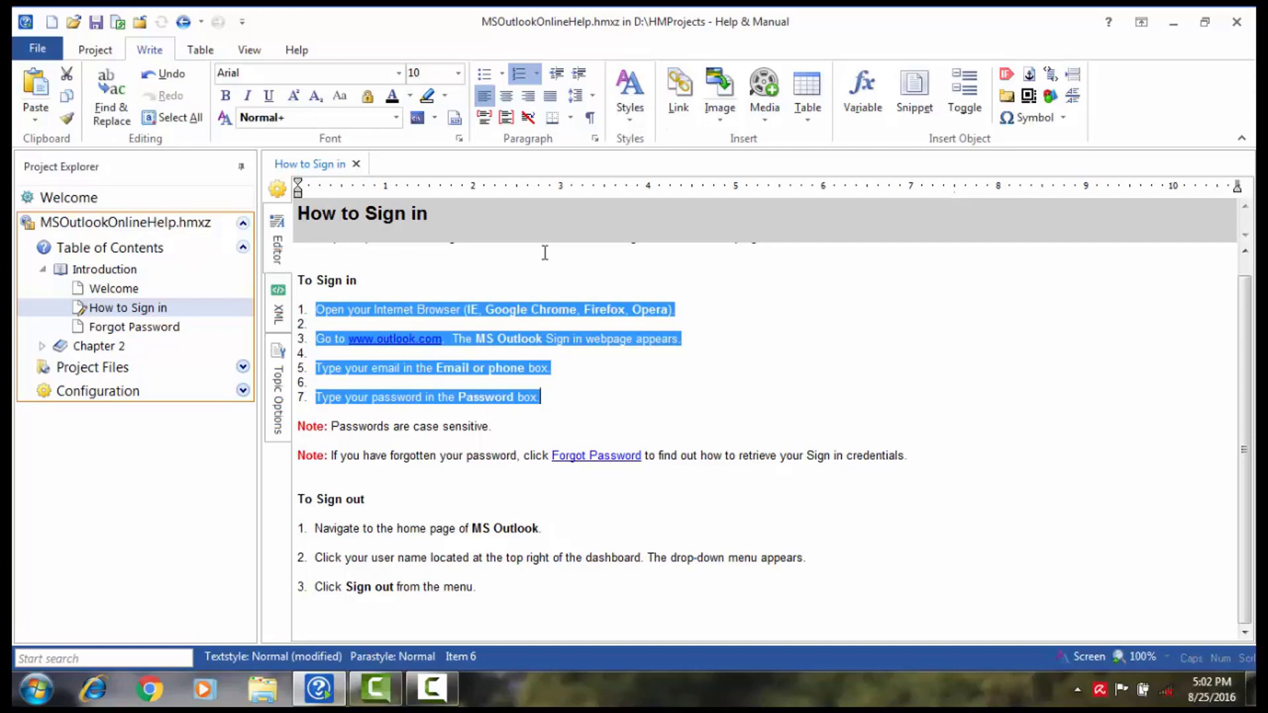
Step: Remove numbering from the three blank lines so the steps read 1 to 4
left_click(361, 325)
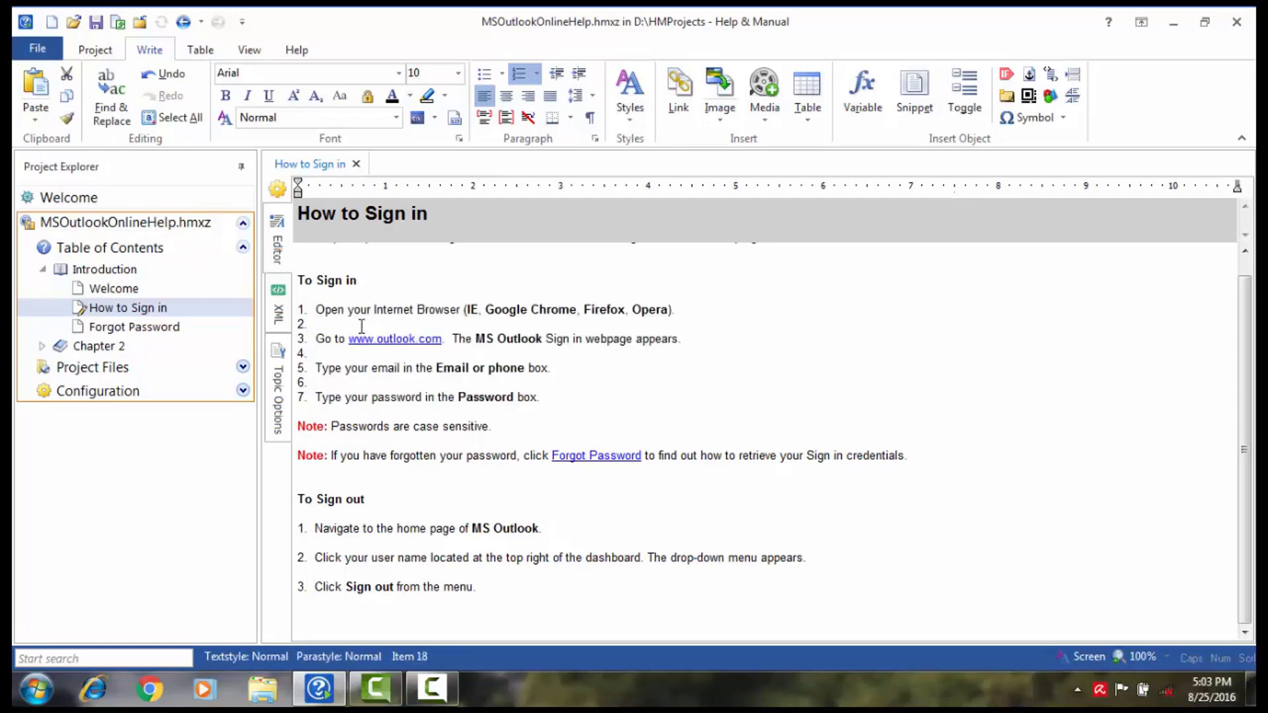
key("BackSpace")
key("Down")
key("Down")
key("BackSpace")
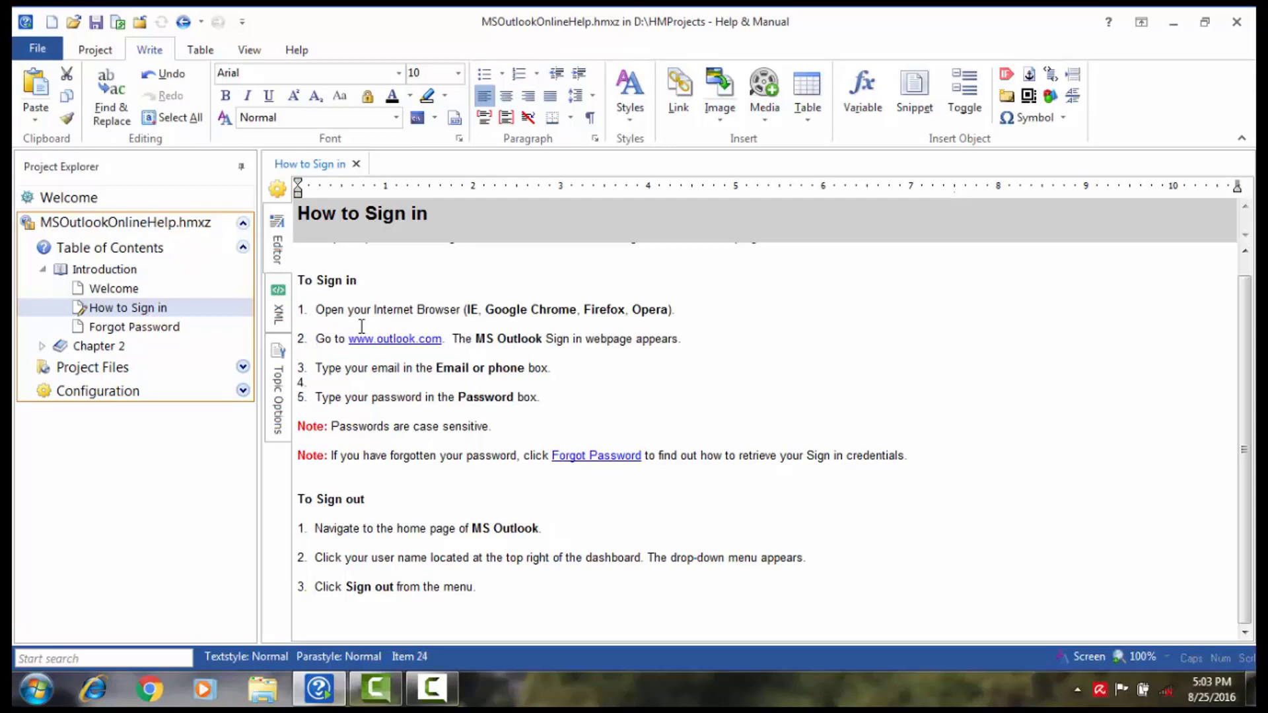
key("Down")
key("BackSpace")
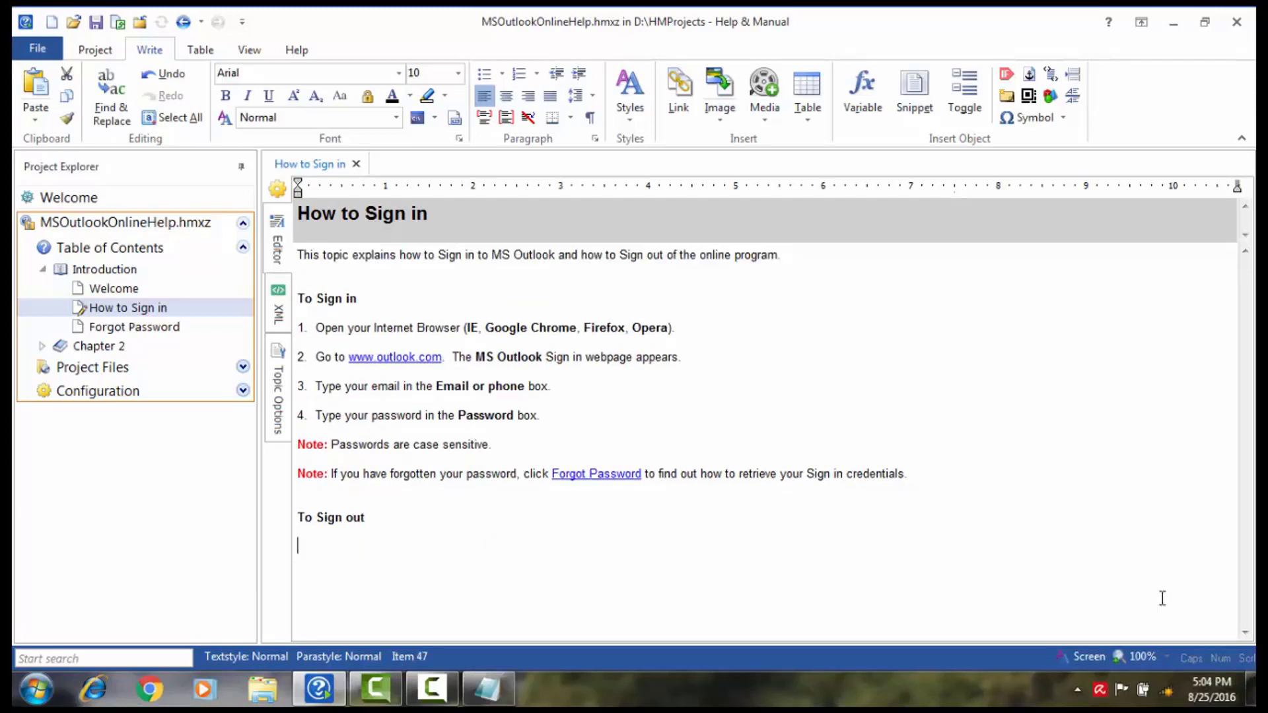
Step: Paste 'Navigate to the MS Outlook home page' and 'Click your user name' as numbered sign-out items 1 and 2
type("Navigate to the home page of MS Outlook.")
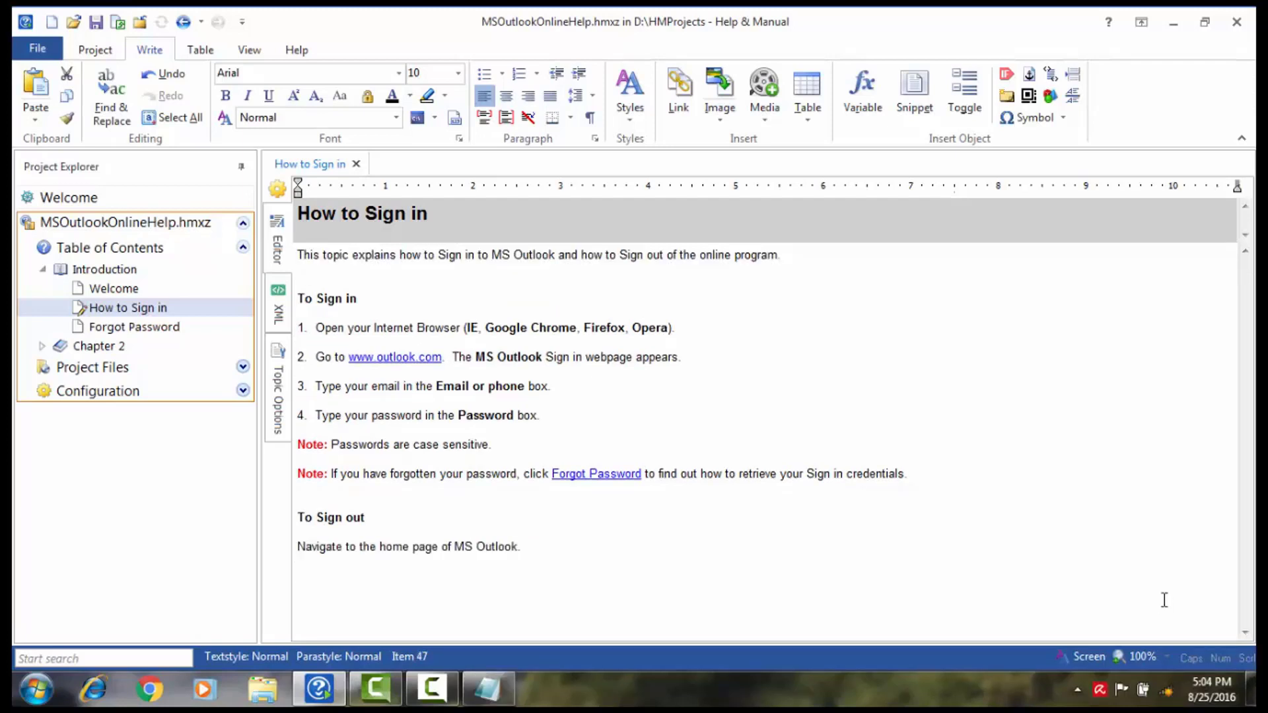
left_click(536, 73)
left_click(664, 144)
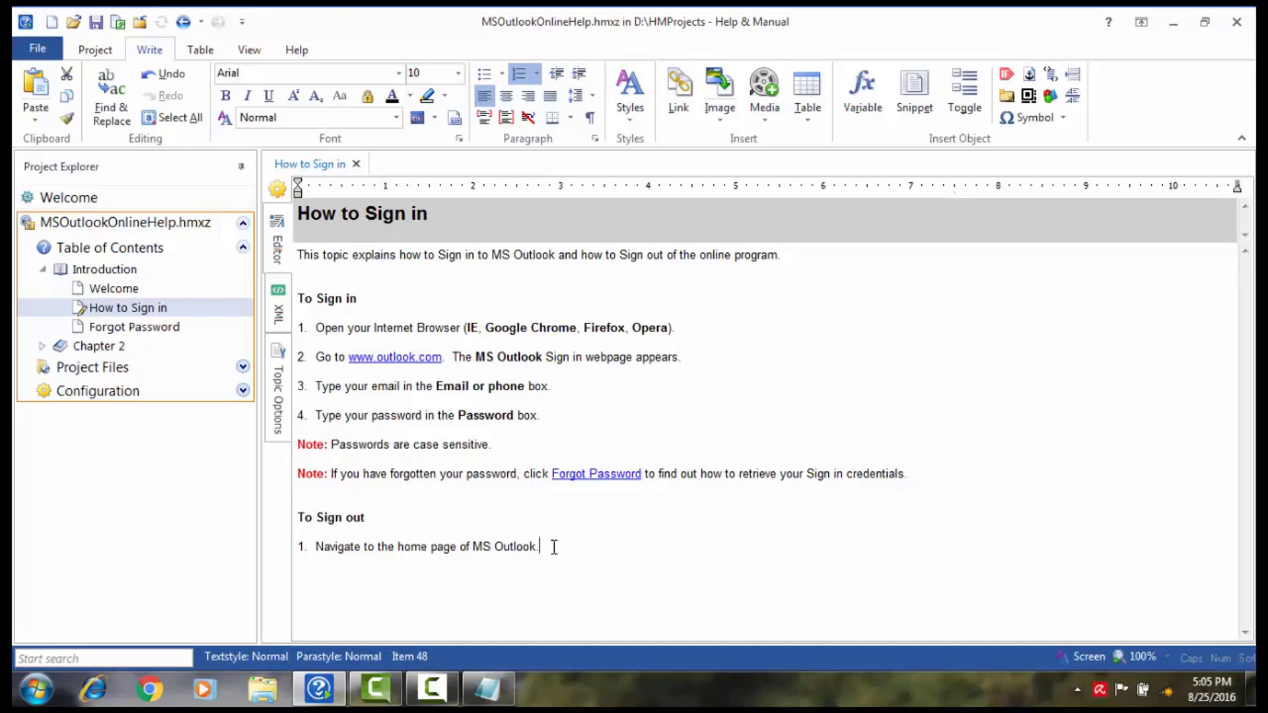
key("Return")
type("Click your user name located at the top right of the dashboard. The drop-down menu appears.")
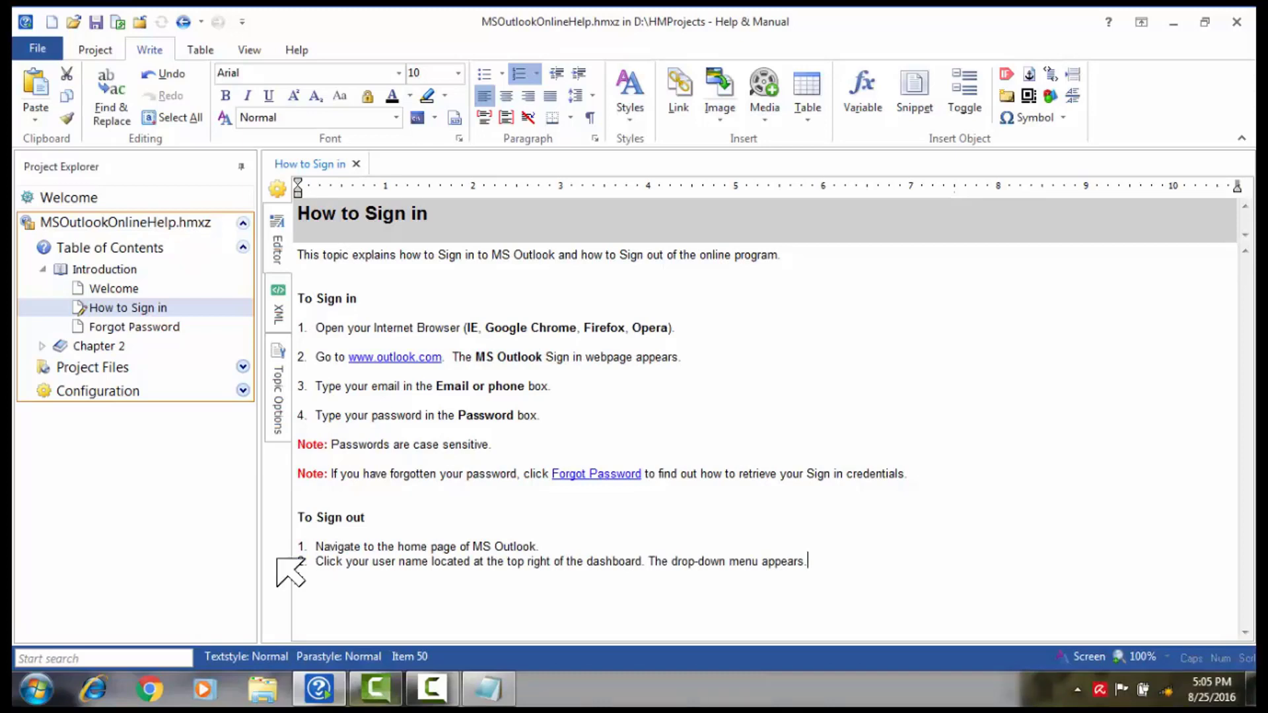
Step: Add an unnumbered blank line after sign-out step 1 and a step 3 'Click Sign out from the menu.'
left_click(551, 546)
key("Return")
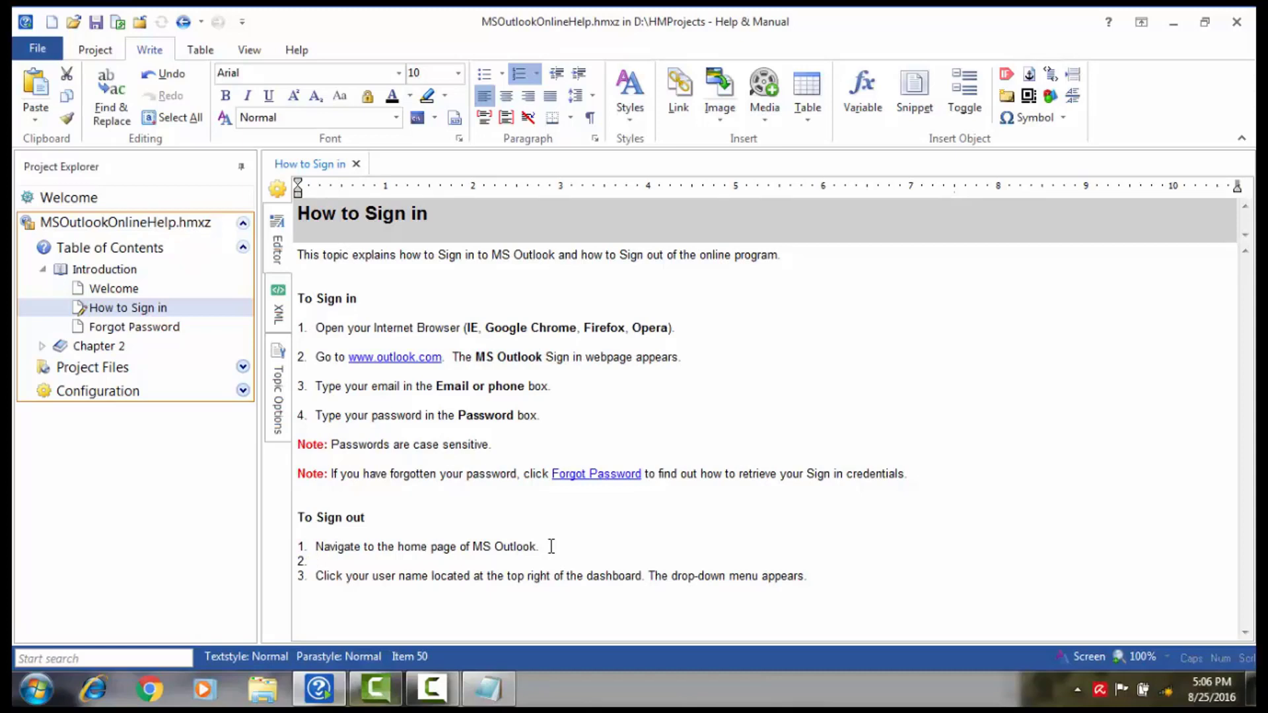
key("BackSpace")
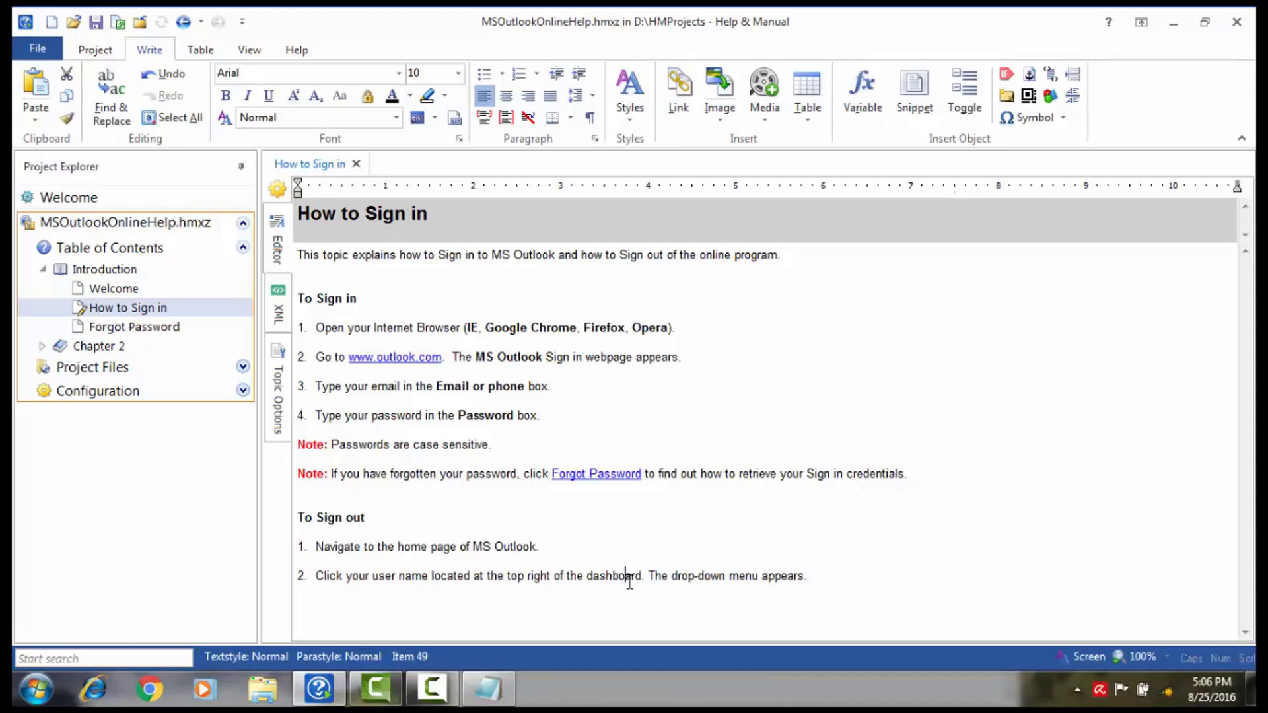
left_click(629, 580)
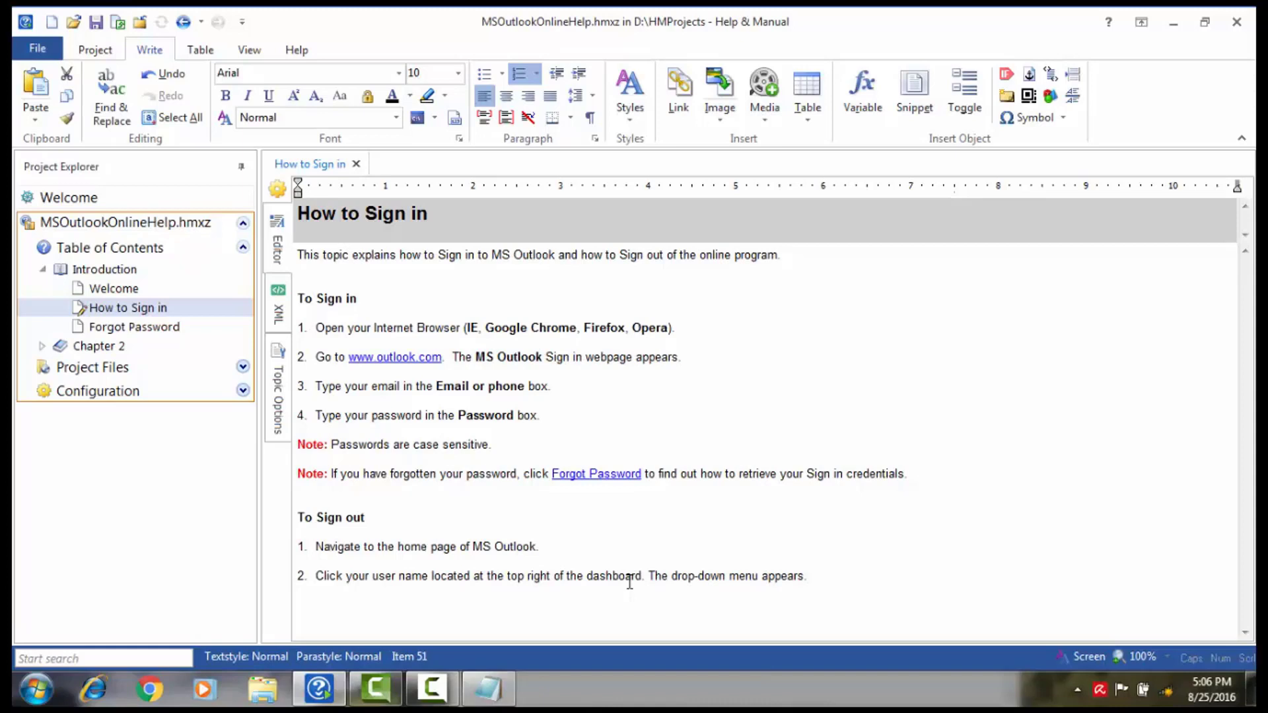
key("Return")
type("Click Sign out from the menu.")
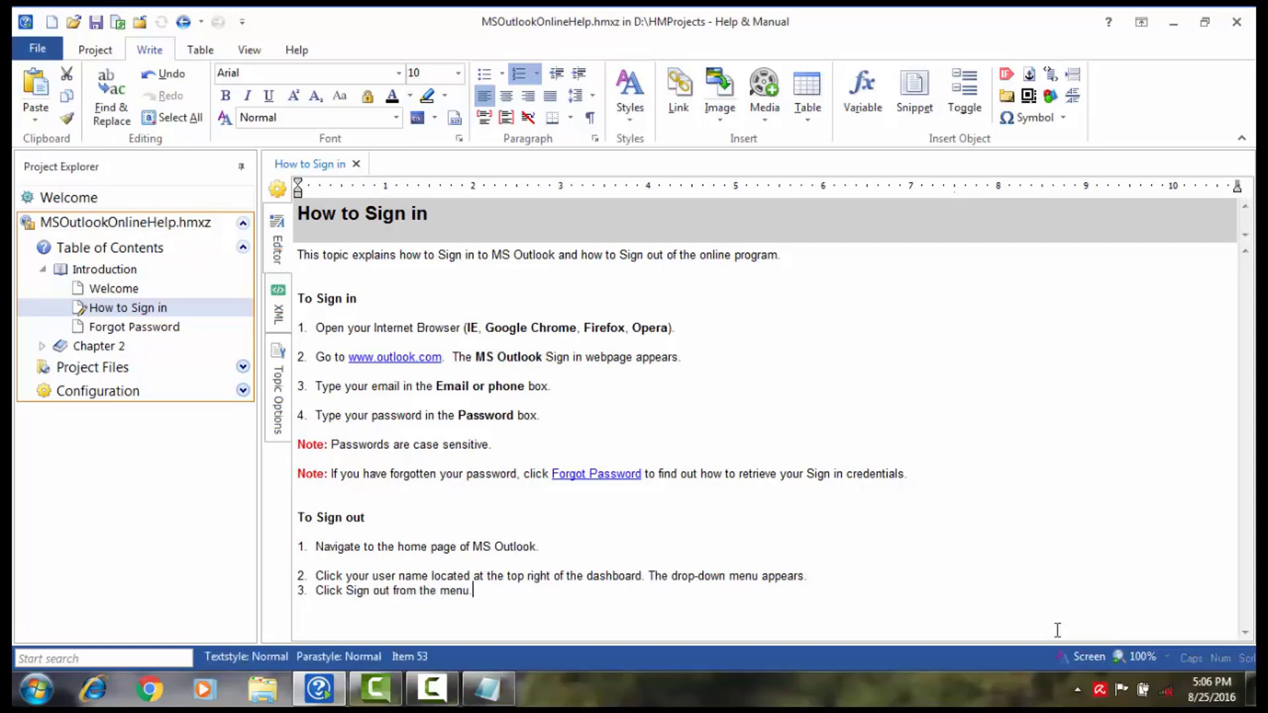
Step: Insert unnumbered blank spacer lines after sign-out steps 2 and 3
left_click(813, 575)
key("Return")
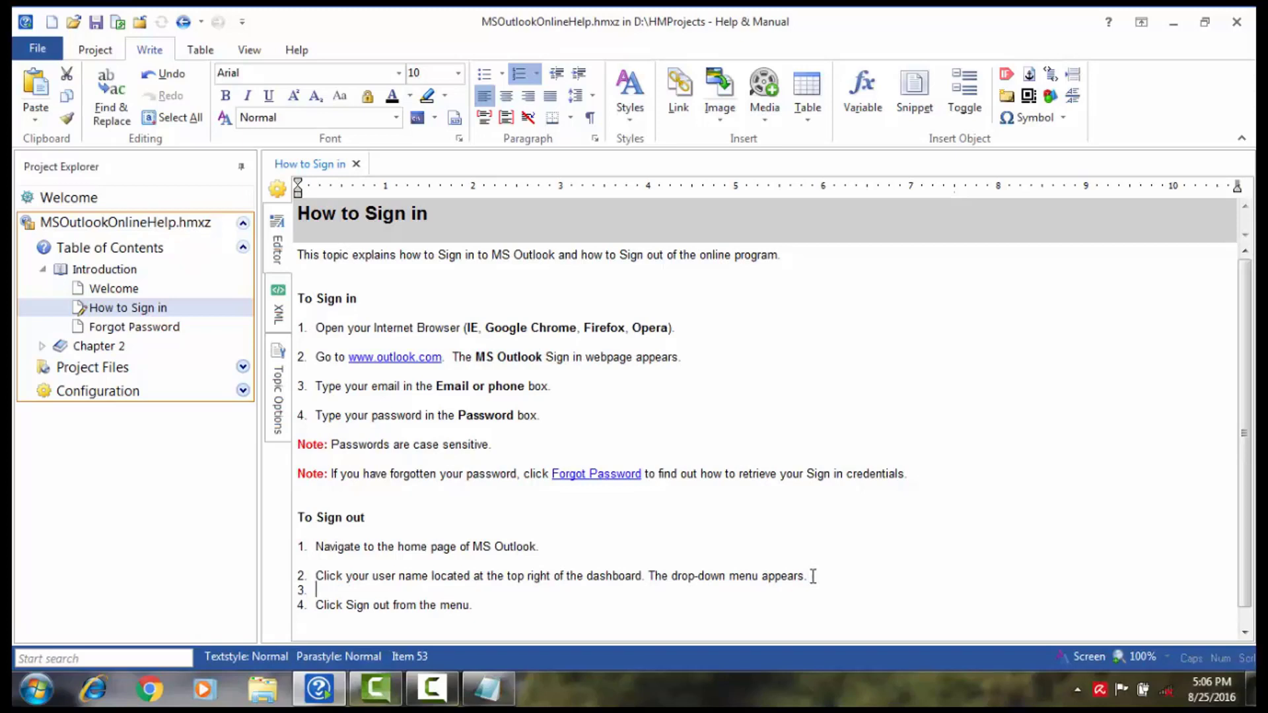
key("BackSpace")
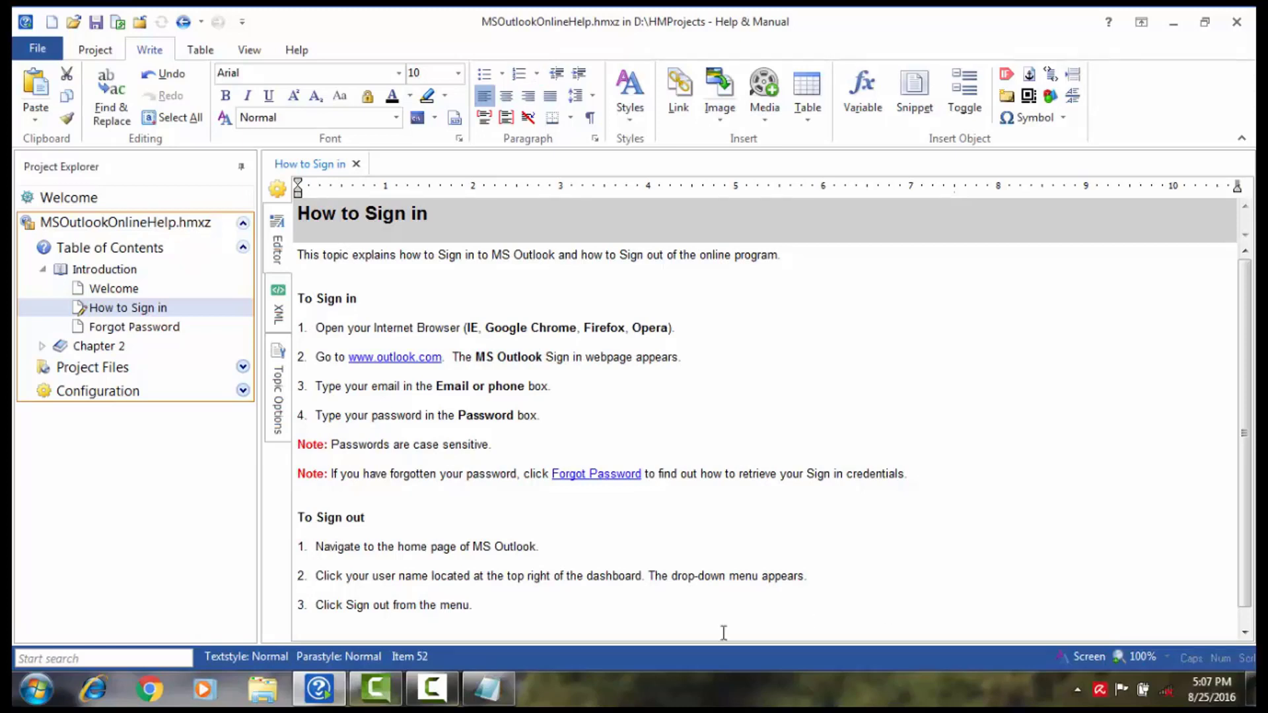
left_click(507, 609)
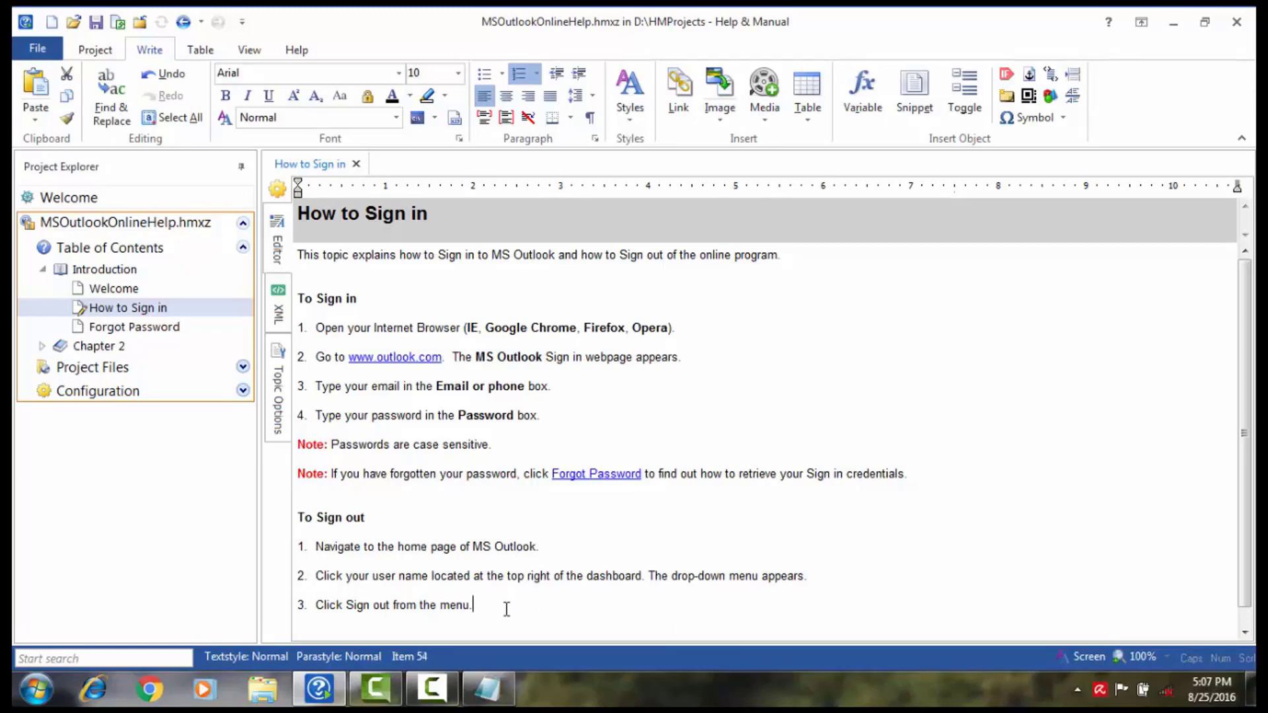
key("Return")
key("BackSpace")
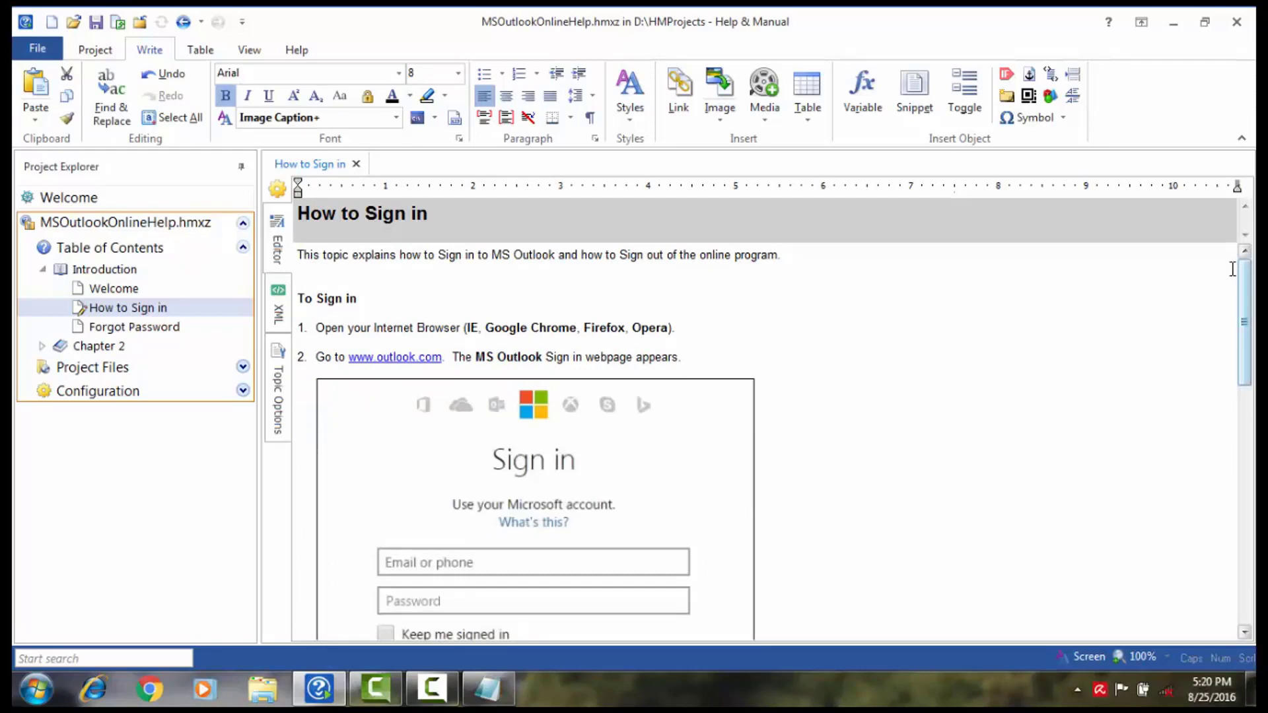
Step: Scroll down through the topic and back up to review the inserted screenshots
left_click_drag(1246, 278, 1248, 560)
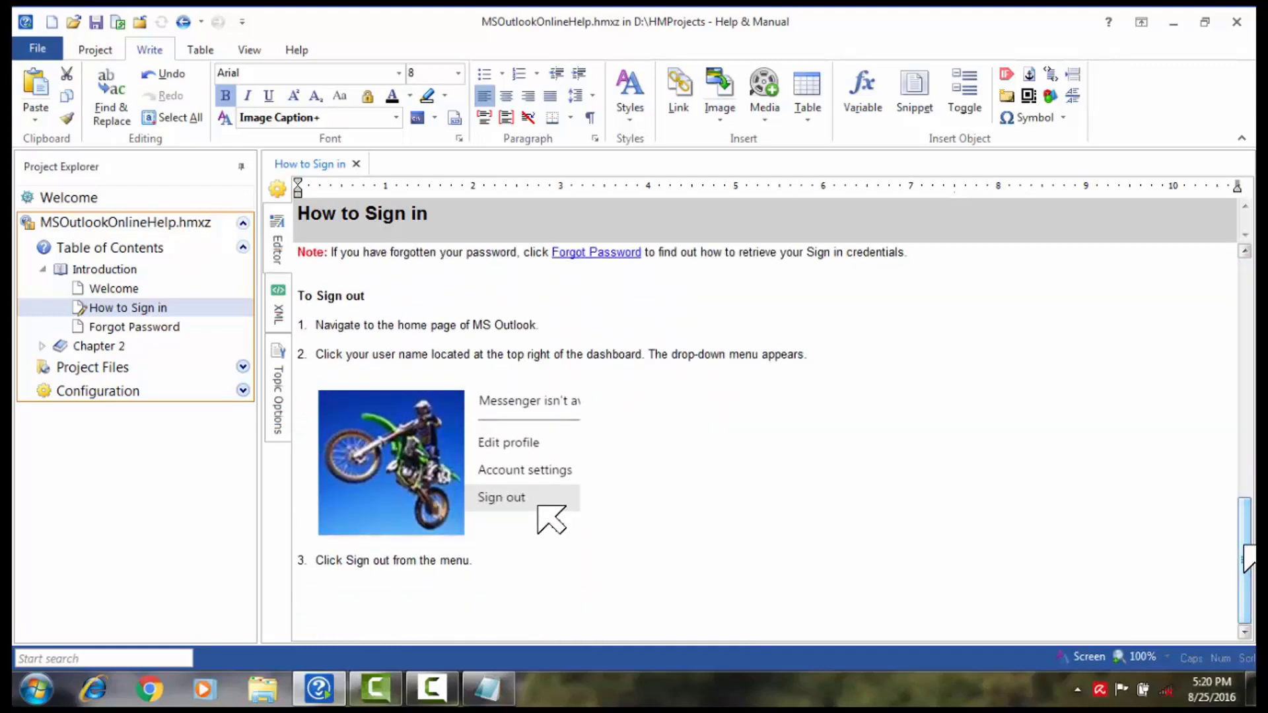
left_click_drag(1248, 560, 1236, 358)
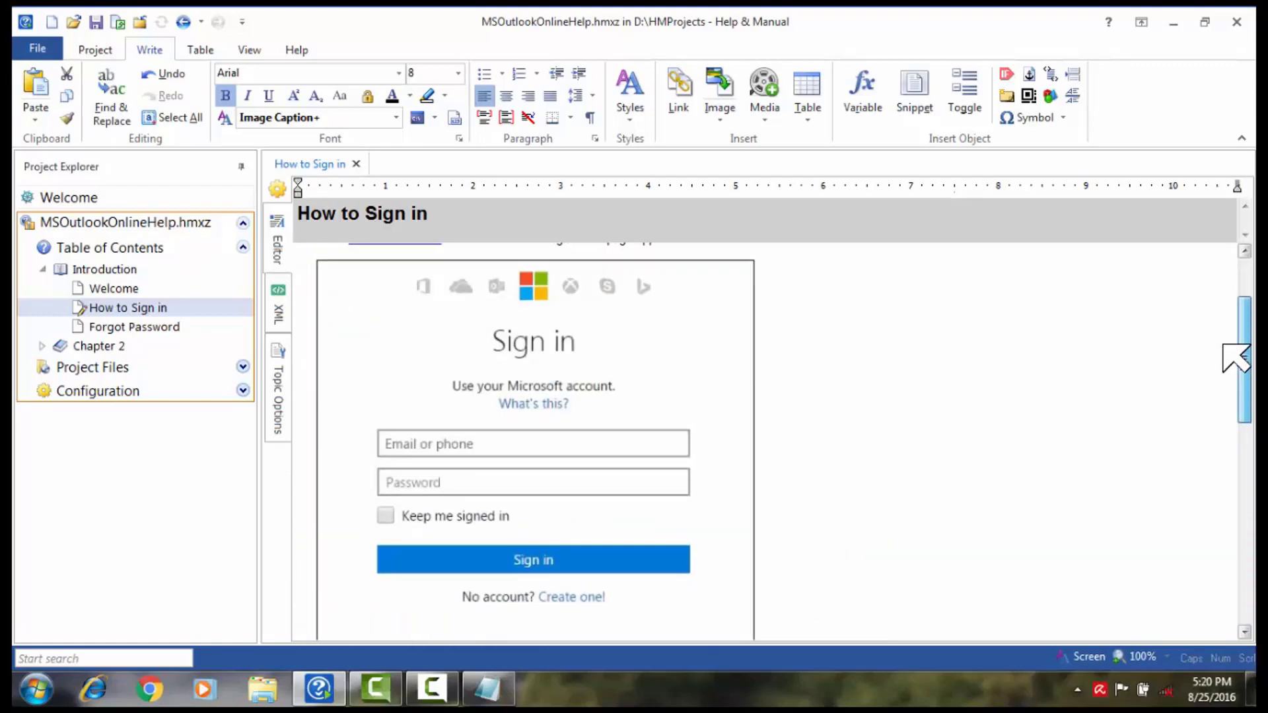